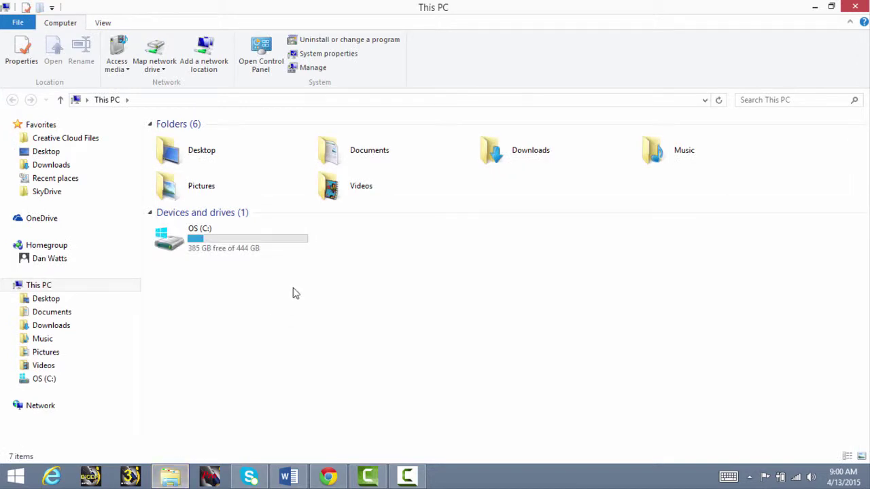
# Place a copy of report.rtf from C:\Program Files (x86)\Intelametrix\Bodyview\Rpt on the desktop
pyautogui.click(253, 248)
pyautogui.doubleClick(253, 248)
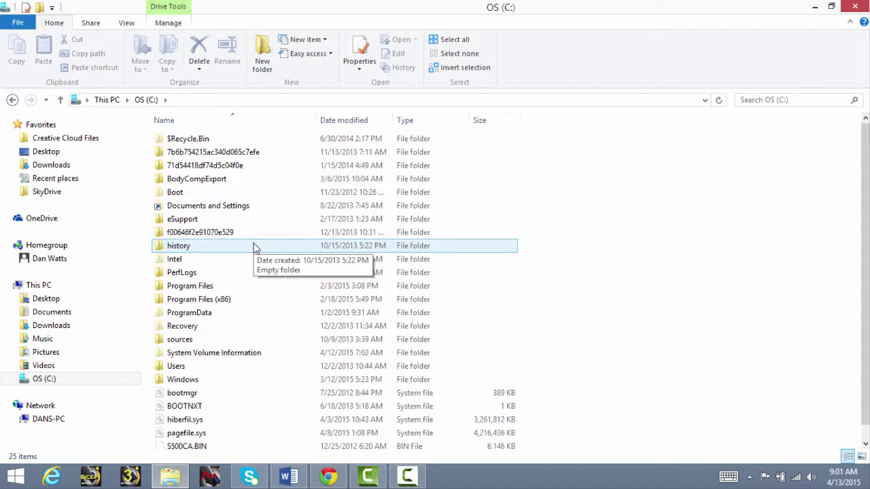
pyautogui.doubleClick(233, 301)
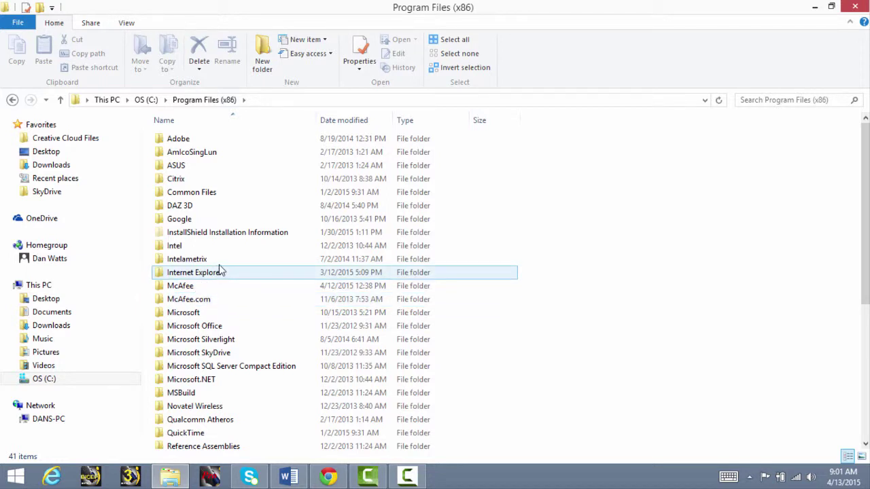
pyautogui.doubleClick(224, 264)
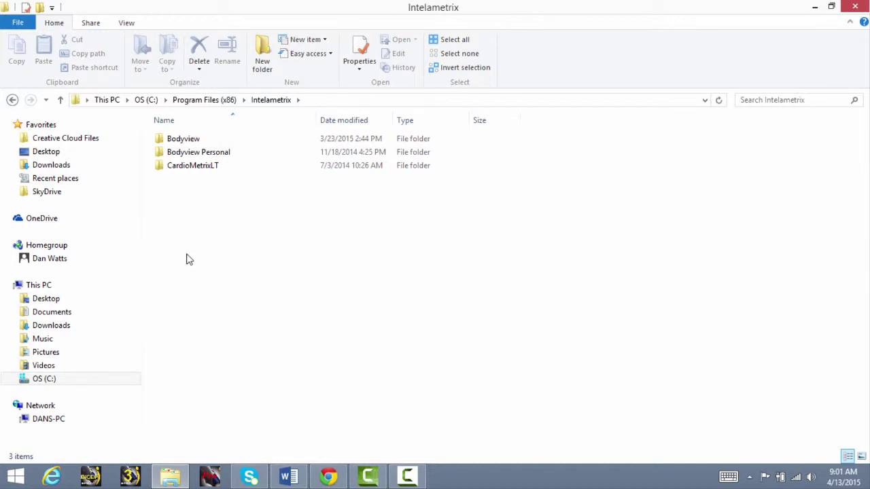
pyautogui.doubleClick(199, 142)
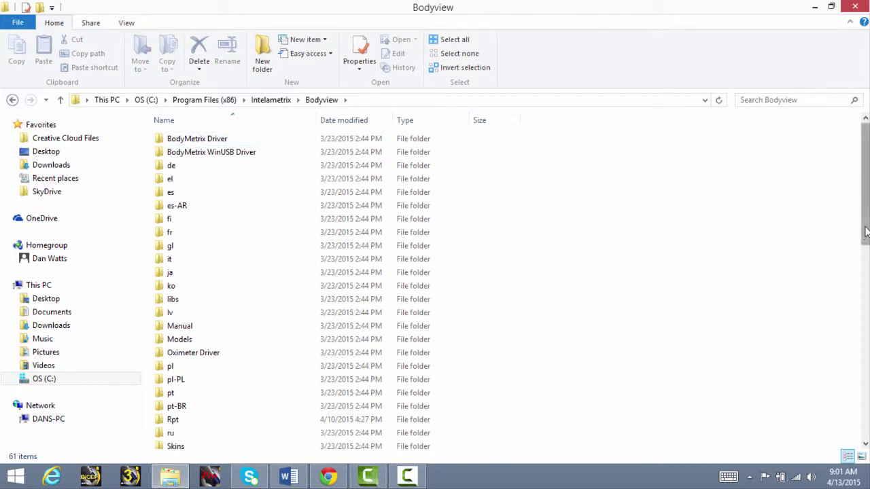
pyautogui.moveTo(866, 234); pyautogui.dragTo(866, 271)
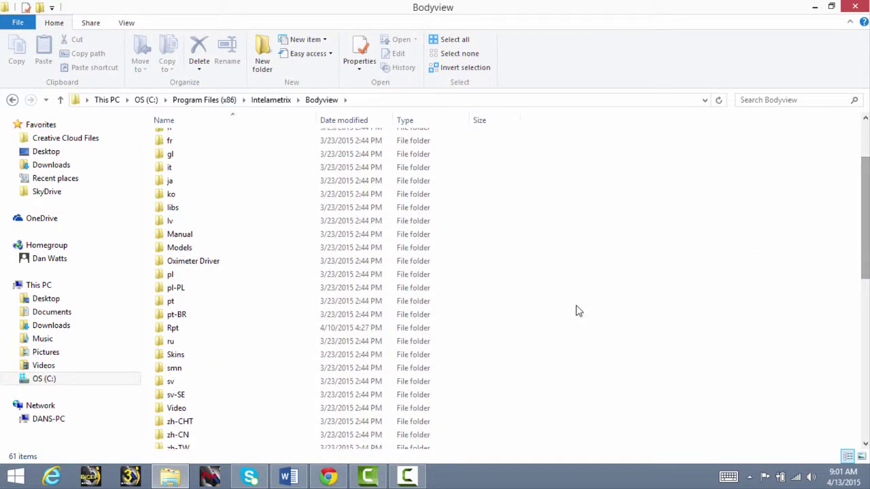
pyautogui.doubleClick(188, 331)
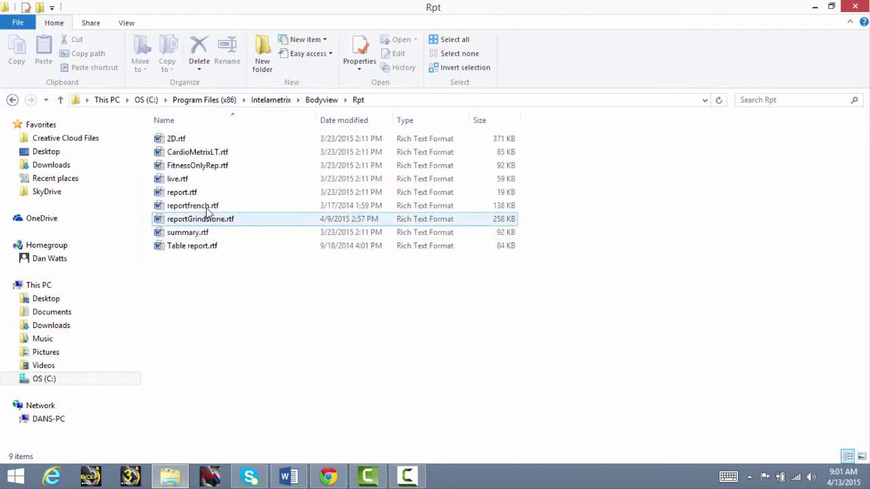
pyautogui.press('super+Down')
pyautogui.moveTo(255, 240); pyautogui.dragTo(855, 366)
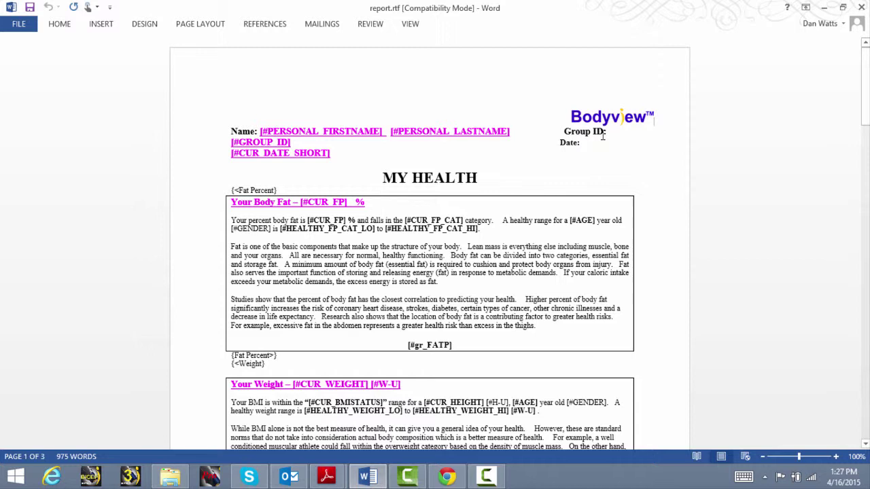
# Delete the Bodyview logo above the Group ID label in report.rtf
pyautogui.click(633, 116)
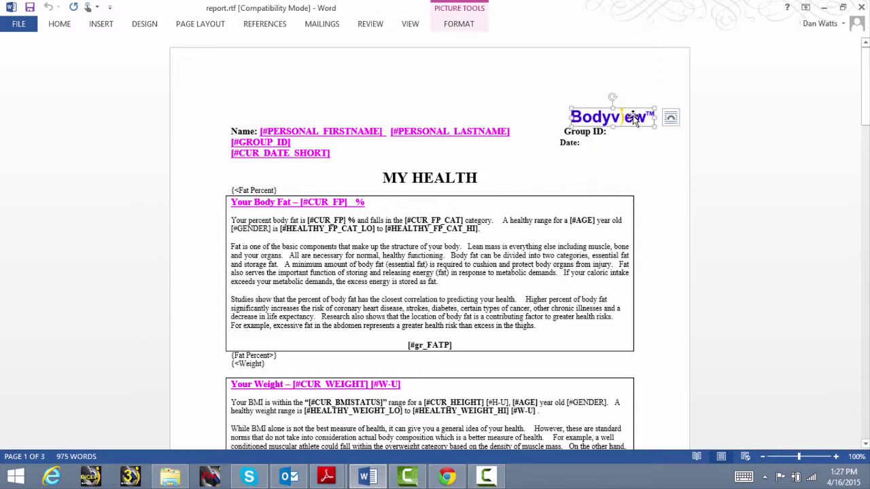
pyautogui.press('Delete')
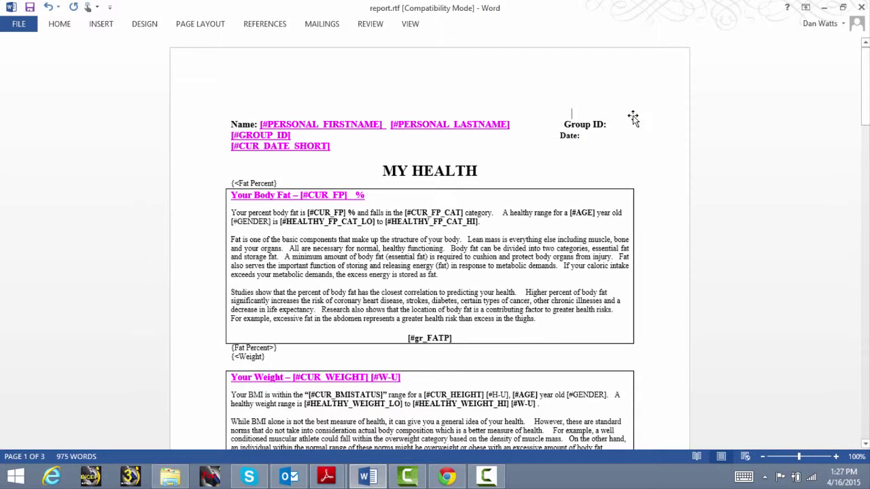
# Search the Desktop folder for "Grindsto" in File Explorer and copy GrindstoneLogo.PNG
pyautogui.click(170, 478)
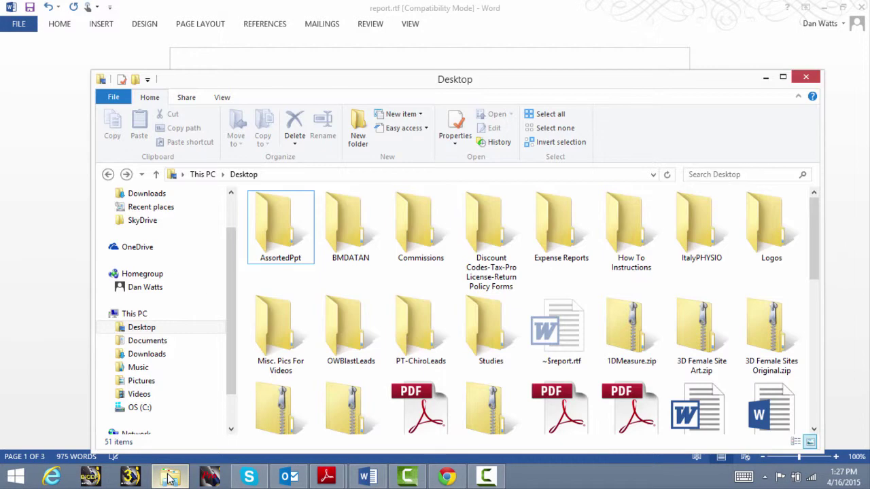
pyautogui.click(725, 174)
pyautogui.write('Gr')
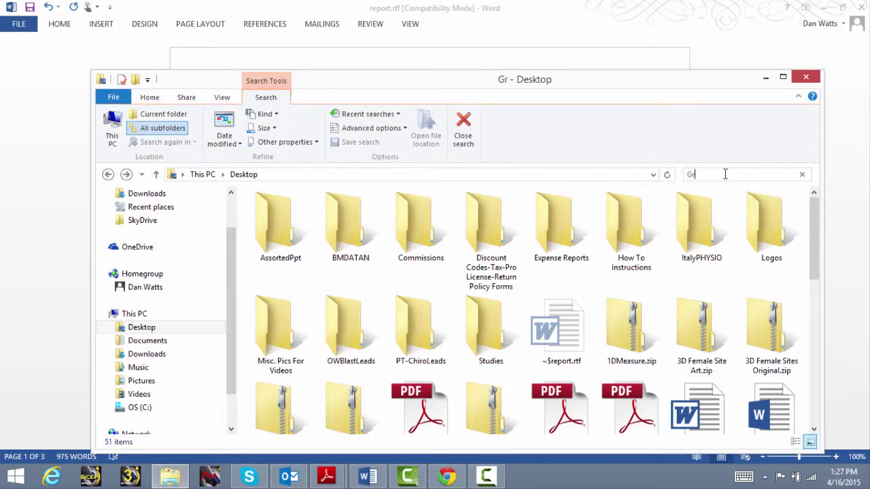
pyautogui.write('indsto')
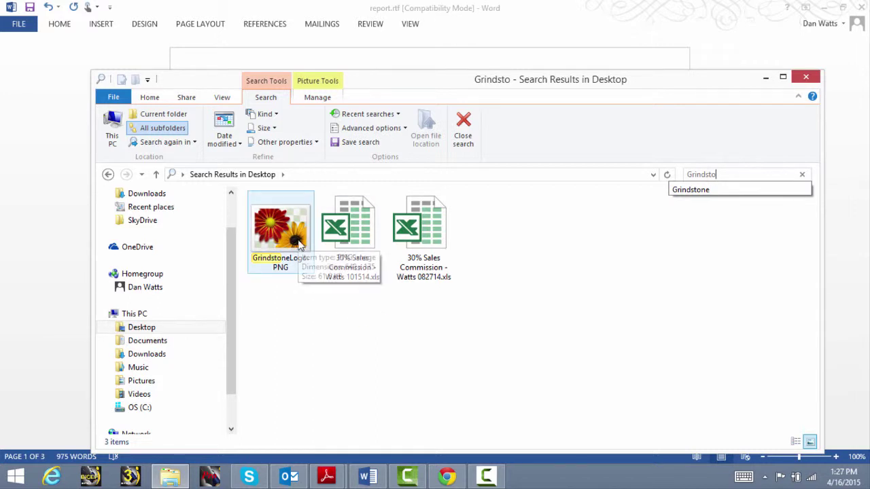
pyautogui.click(299, 243)
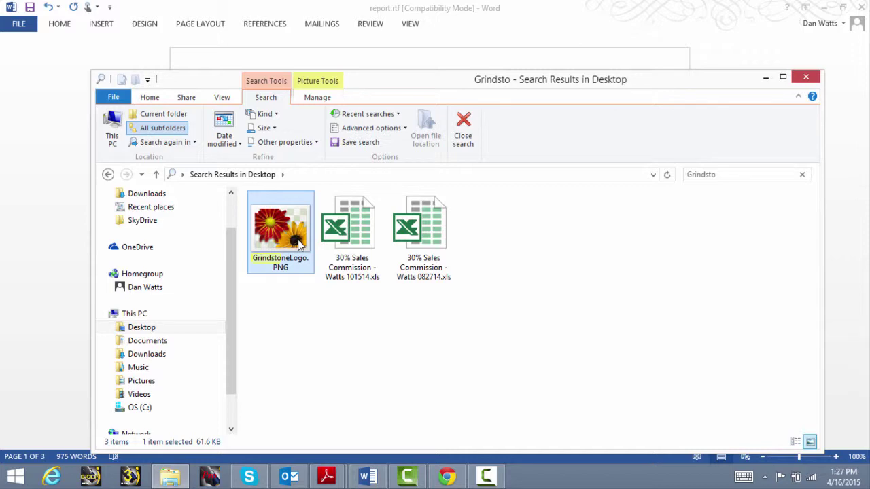
pyautogui.rightClick(299, 243)
pyautogui.click(229, 371)
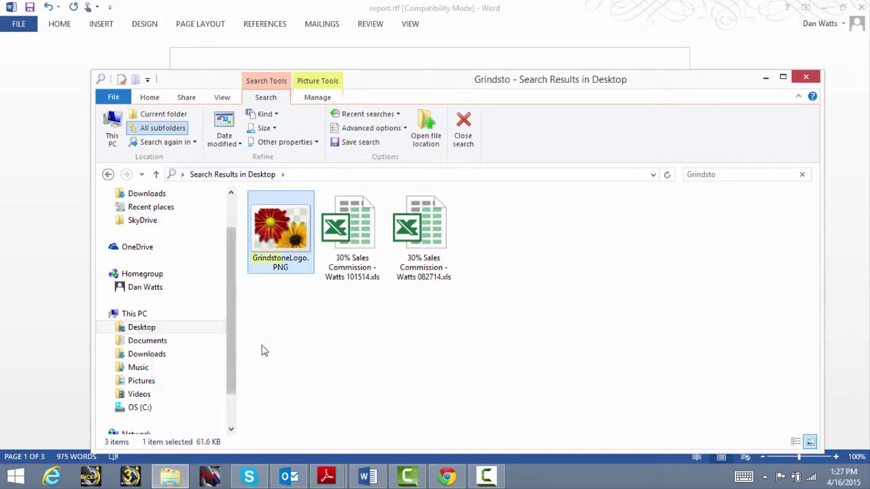
# Return to report.rtf in Word, paste the Grindstone logo above the Group ID label and shrink it to fit inside the page margin
pyautogui.click(766, 77)
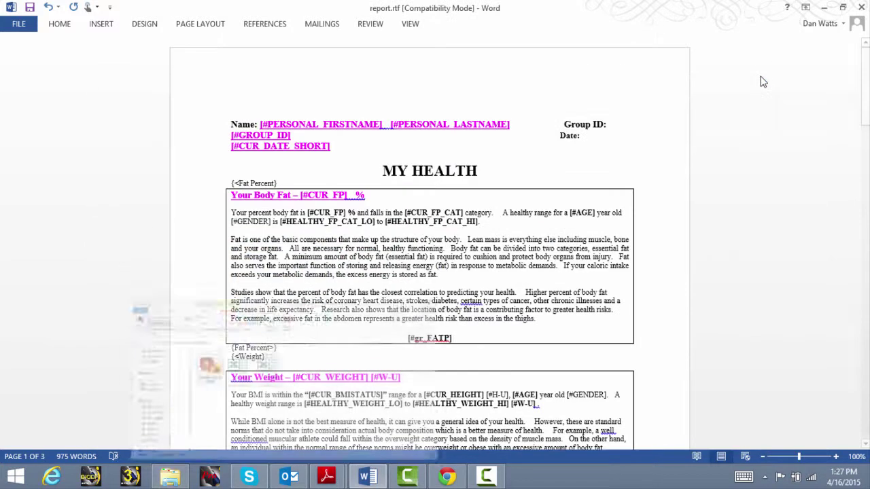
pyautogui.rightClick(575, 110)
pyautogui.click(604, 170)
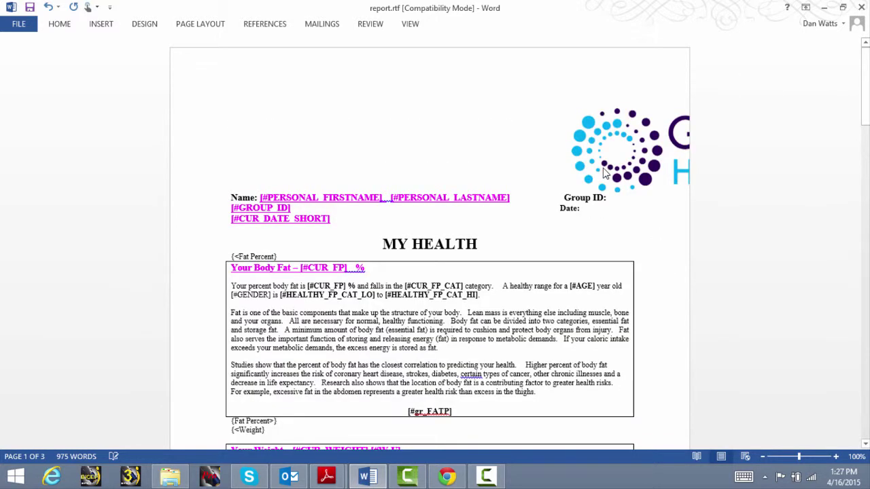
pyautogui.click(588, 119)
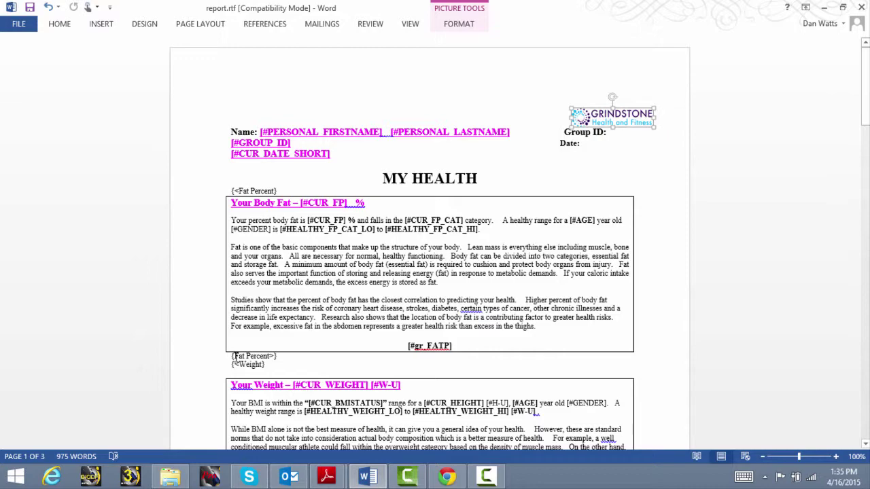
# Delete the content between the [#gr_FATP] tag and the Recommendations heading, including the second MY HEALTH heading
pyautogui.moveTo(231, 355)
pyautogui.mouseDown()
pyautogui.moveTo(369, 426)
pyautogui.moveTo(475, 448)
pyautogui.moveTo(475, 467)
pyautogui.moveTo(488, 432)
pyautogui.moveTo(486, 375)
pyautogui.moveTo(471, 346)
pyautogui.mouseUp()
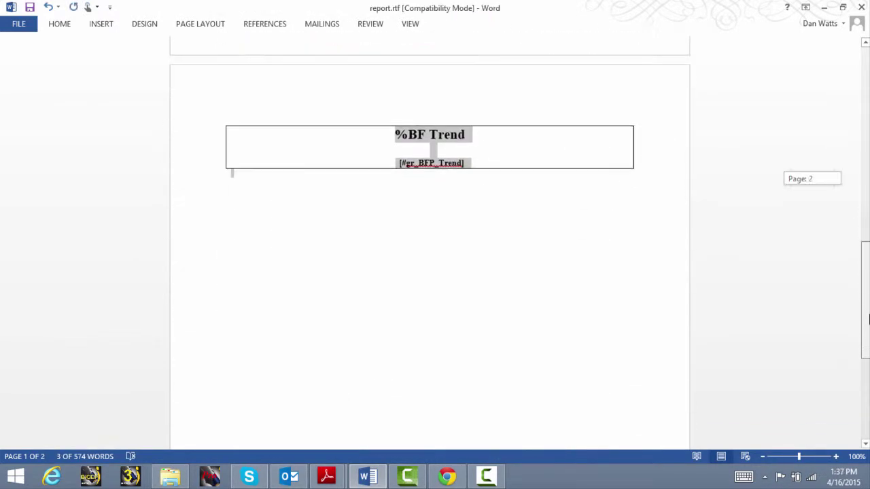
pyautogui.moveTo(865, 197); pyautogui.dragTo(865, 167)
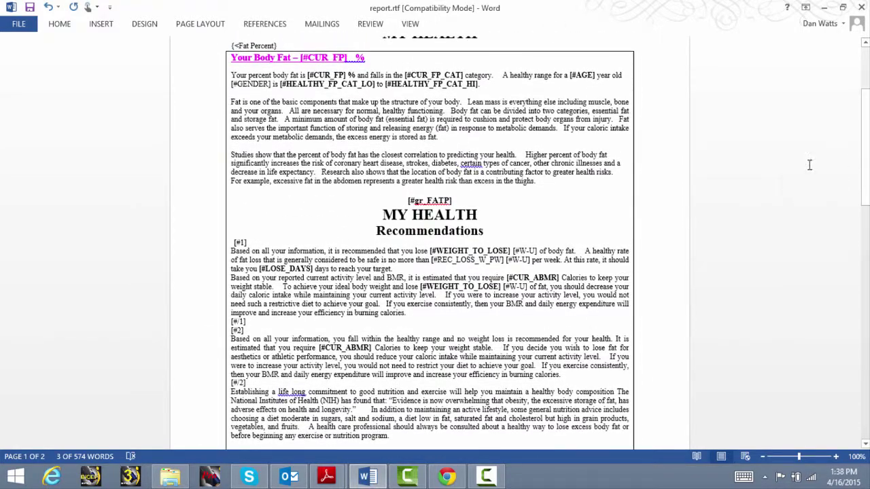
pyautogui.click(485, 214)
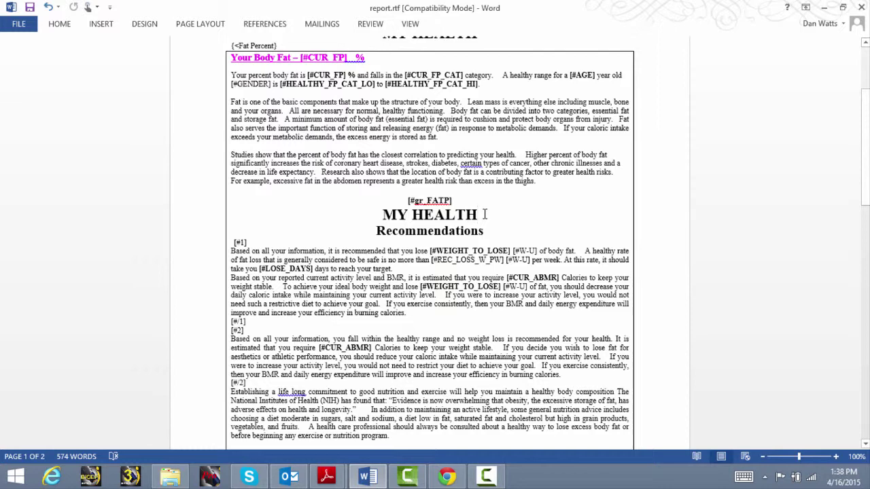
pyautogui.press('BackSpace')
pyautogui.press('BackSpace')
pyautogui.press('BackSpace')
pyautogui.press('BackSpace')
pyautogui.press('BackSpace')
pyautogui.press('BackSpace')
pyautogui.press('BackSpace')
pyautogui.press('BackSpace')
pyautogui.press('BackSpace')
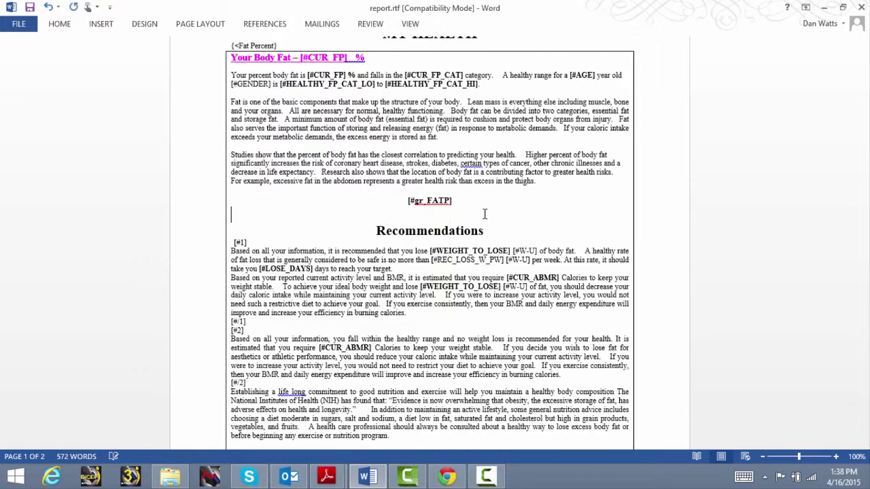
pyautogui.press('BackSpace')
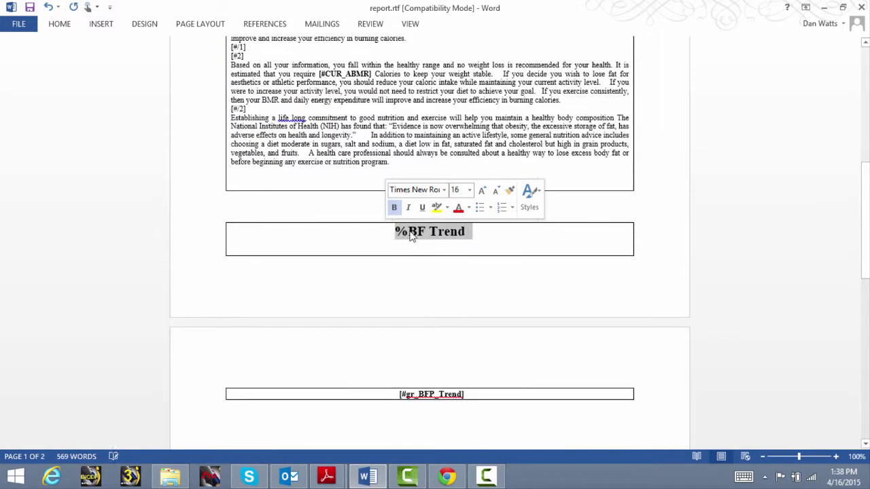
# Copy the %BF Trend heading and paste it beneath the recommendations text inside the upper box
pyautogui.rightClick(409, 234)
pyautogui.click(434, 259)
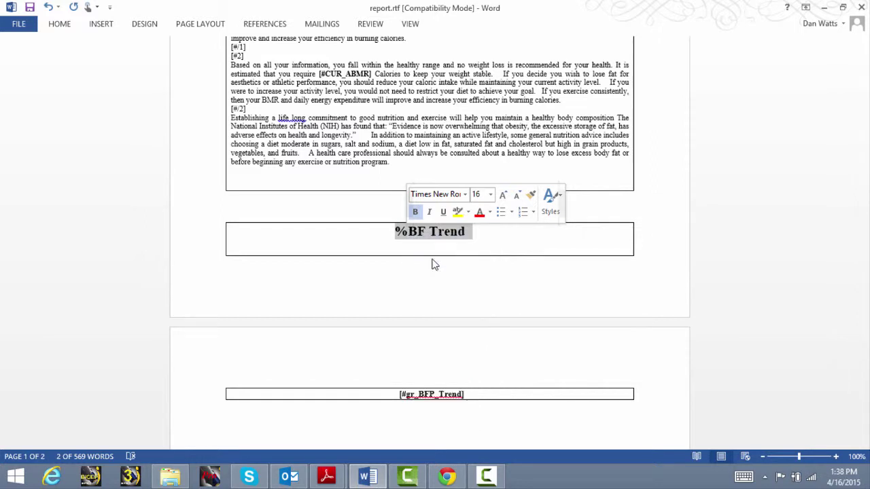
pyautogui.click(403, 177)
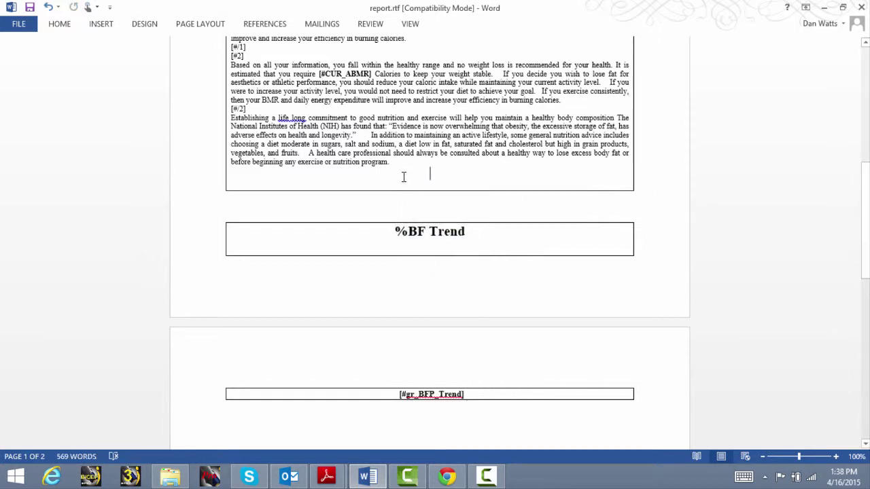
pyautogui.rightClick(429, 176)
pyautogui.click(473, 233)
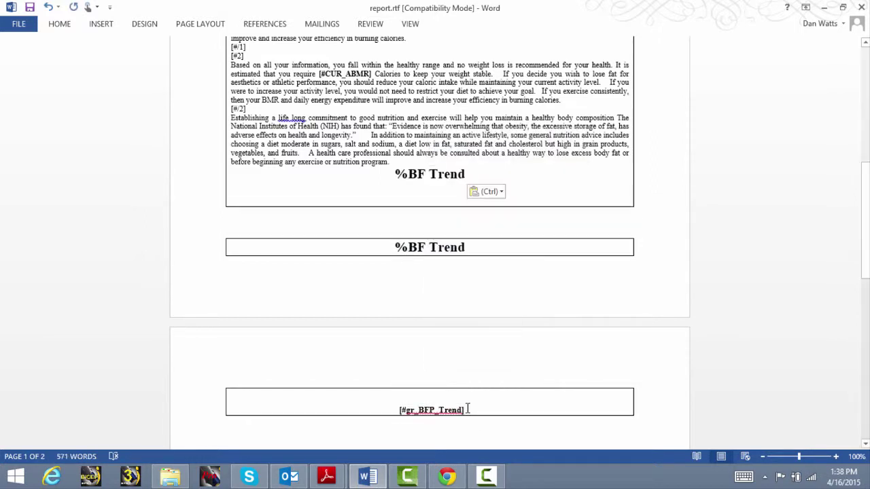
# Copy the [#gr_BFP_Trend] tag from page 2 and paste it beneath the %BF Trend heading in the recommendations box
pyautogui.moveTo(467, 410); pyautogui.dragTo(385, 408)
pyautogui.rightClick(408, 411)
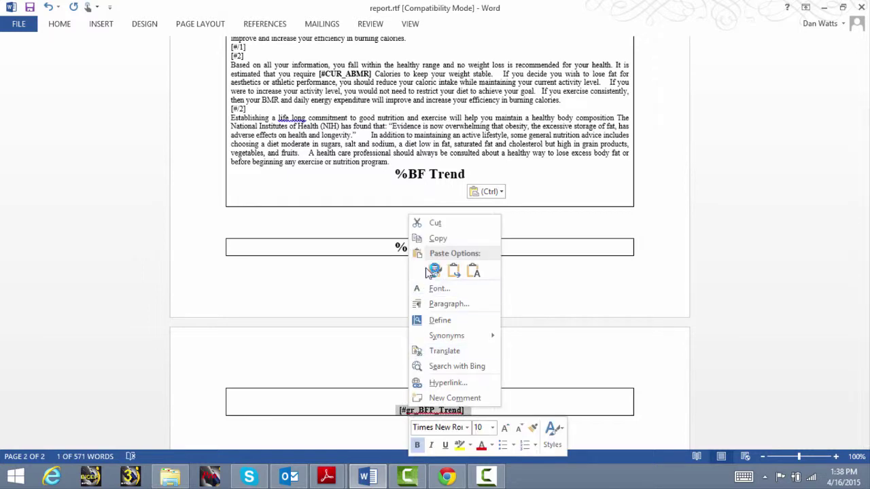
pyautogui.click(439, 238)
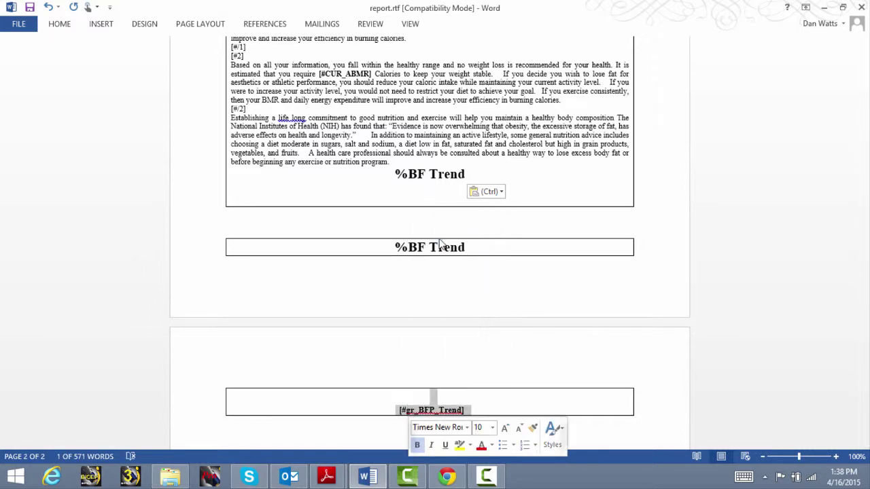
pyautogui.click(436, 197)
pyautogui.hotkey('ctrl', 'v')
pyautogui.moveTo(461, 242); pyautogui.dragTo(381, 244)
pyautogui.press('BackSpace')
pyautogui.hotkey('ctrl', 'v')
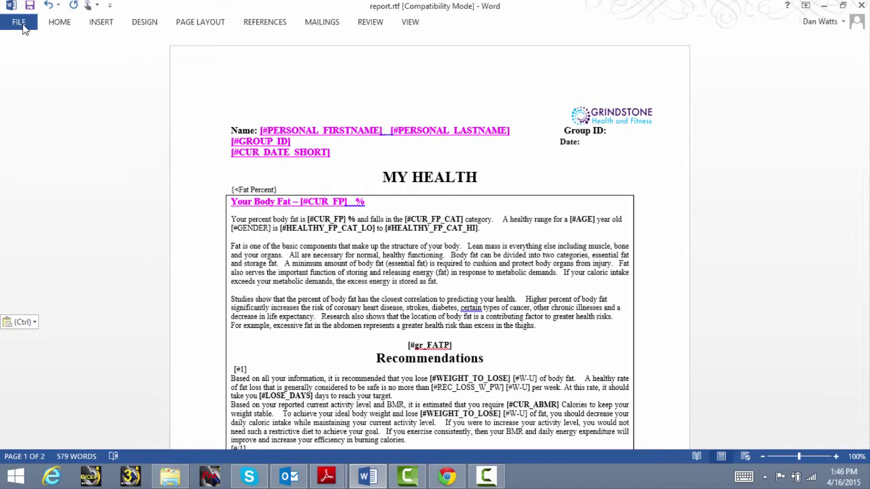
# Save the edited report to the desktop as Briefreport.rtf in Rich Text Format
pyautogui.click(23, 26)
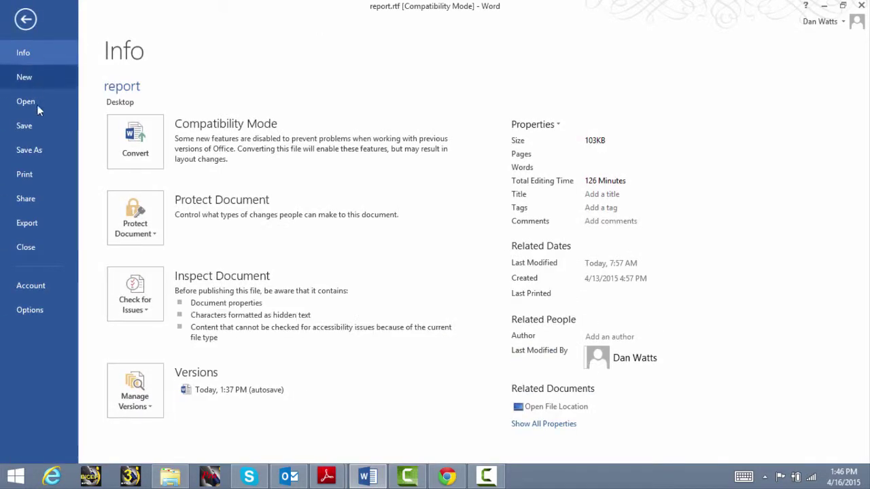
pyautogui.click(39, 148)
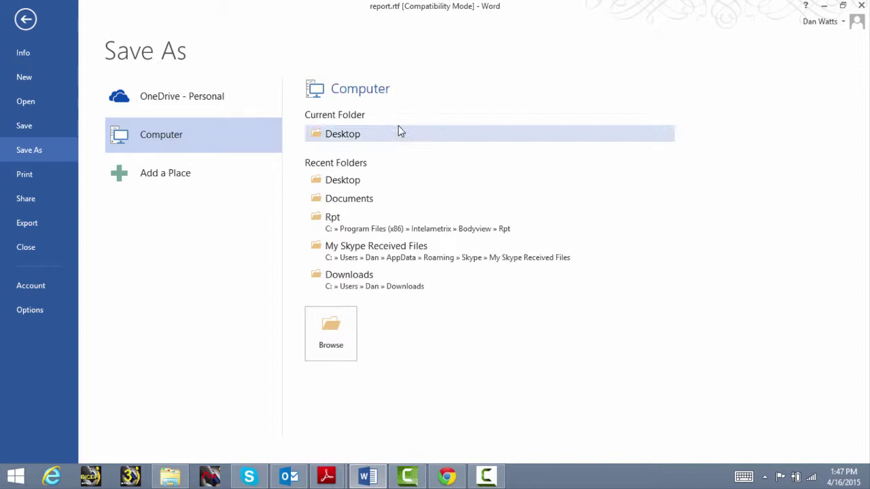
pyautogui.click(358, 136)
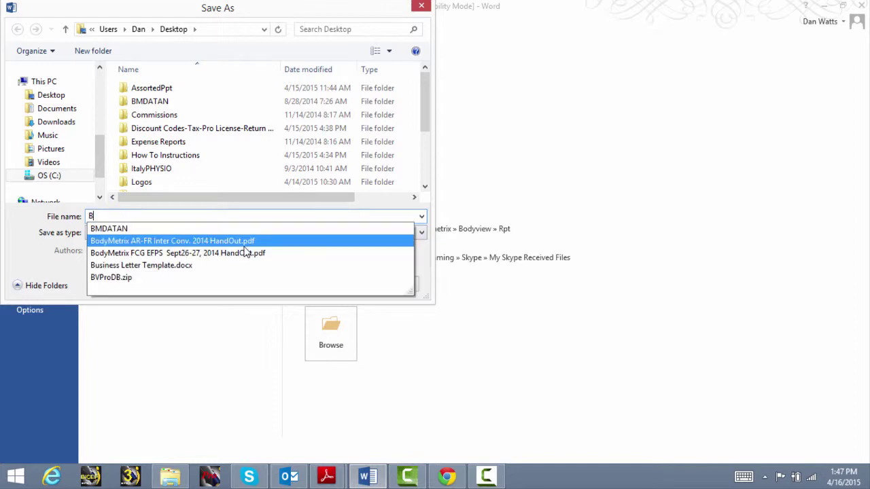
pyautogui.write('riefreport.rtf')
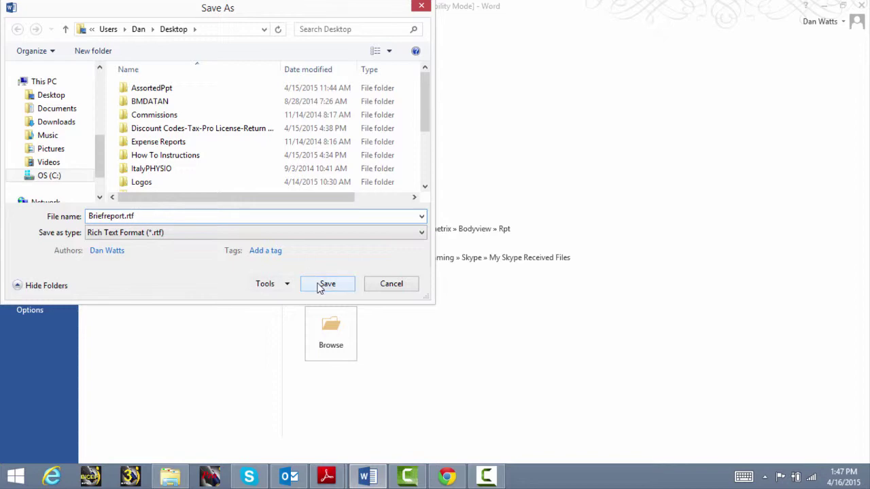
pyautogui.click(320, 286)
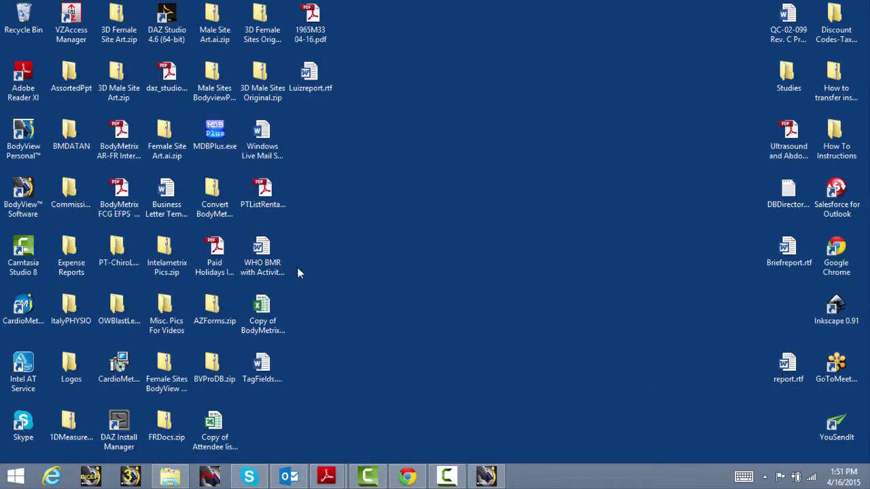
# Move Briefreport.rtf from the desktop into the Bodyview Rpt folder, granting administrator permission, and minimize the folder window
pyautogui.click(170, 476)
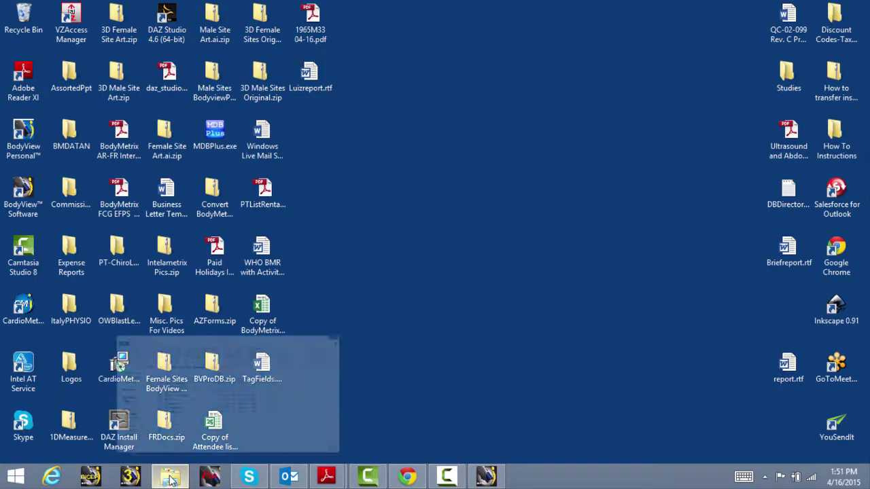
pyautogui.moveTo(604, 52)
pyautogui.mouseDown()
pyautogui.moveTo(619, 52)
pyautogui.moveTo(563, 45)
pyautogui.moveTo(609, 50)
pyautogui.mouseUp()
pyautogui.moveTo(791, 252); pyautogui.dragTo(228, 324)
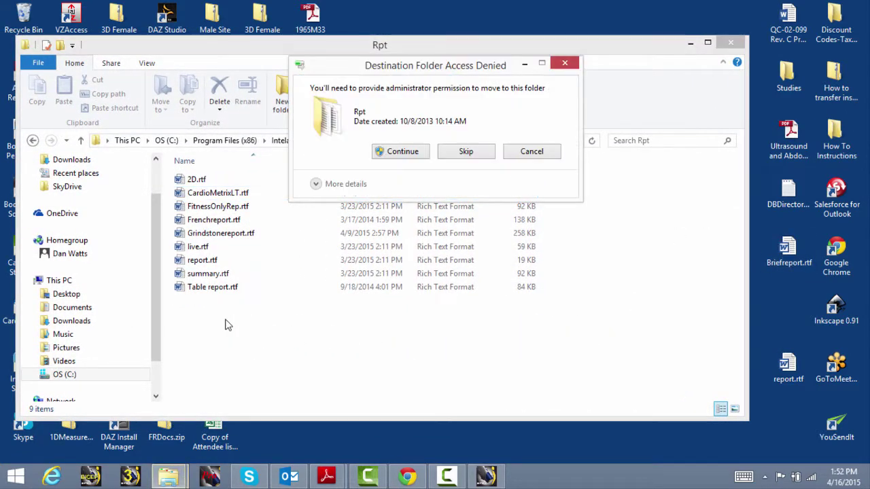
pyautogui.click(411, 152)
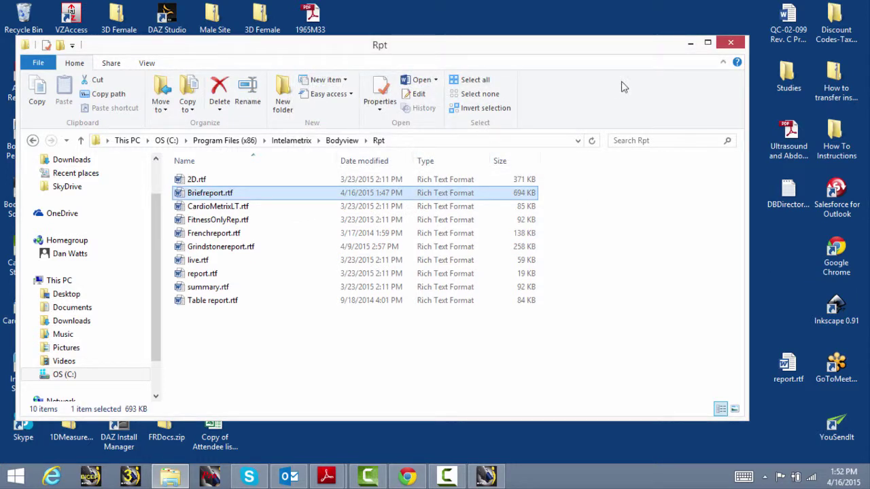
pyautogui.click(690, 44)
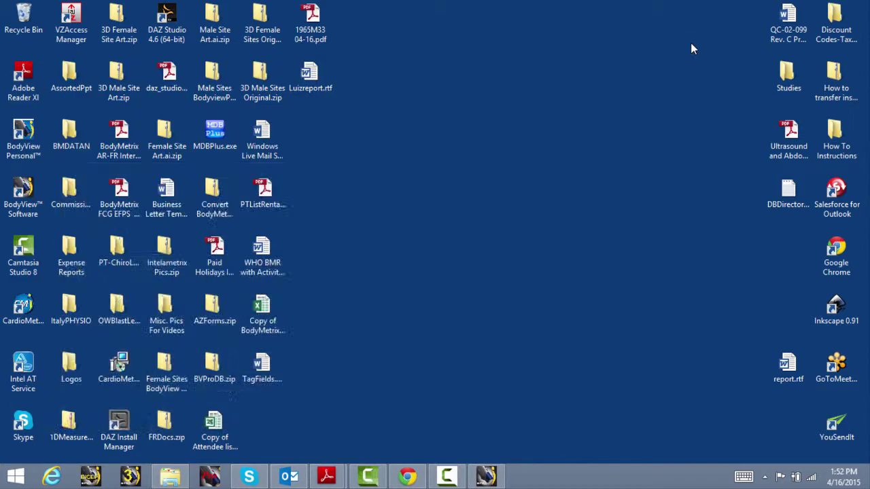
# Switch to Bodyview, generate the full report with the Brief template and look through it to the end
pyautogui.click(447, 475)
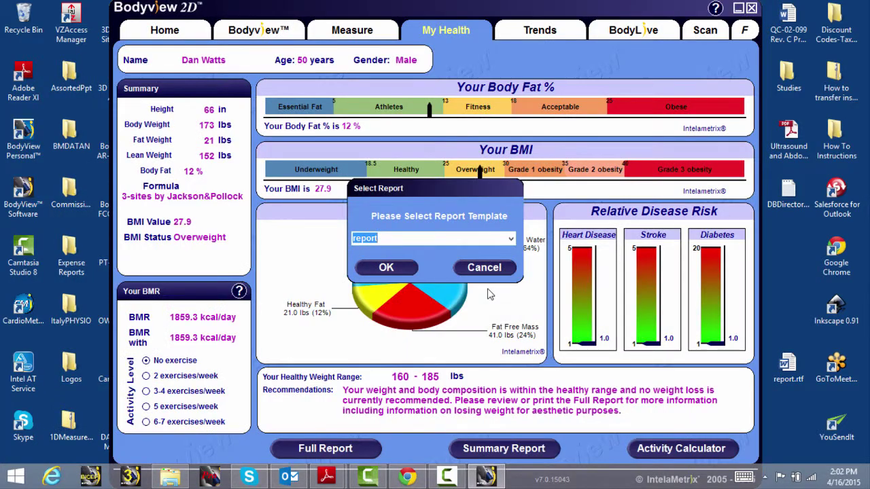
pyautogui.click(511, 239)
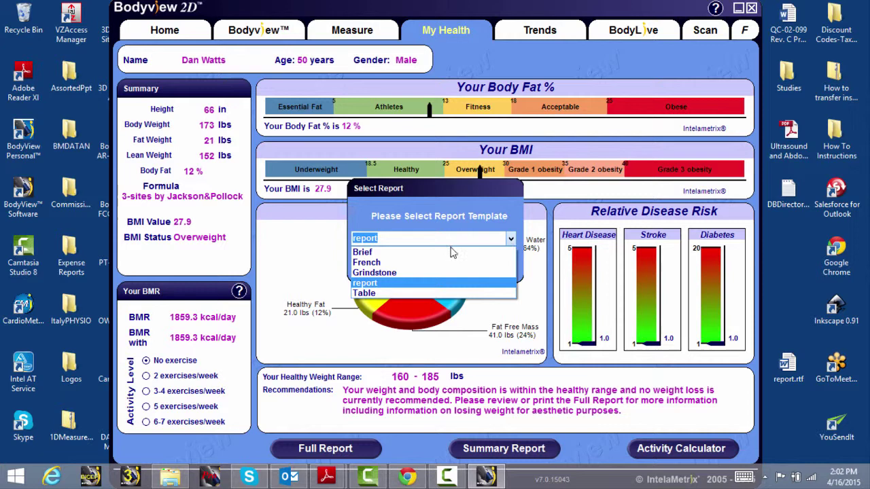
pyautogui.press('Escape')
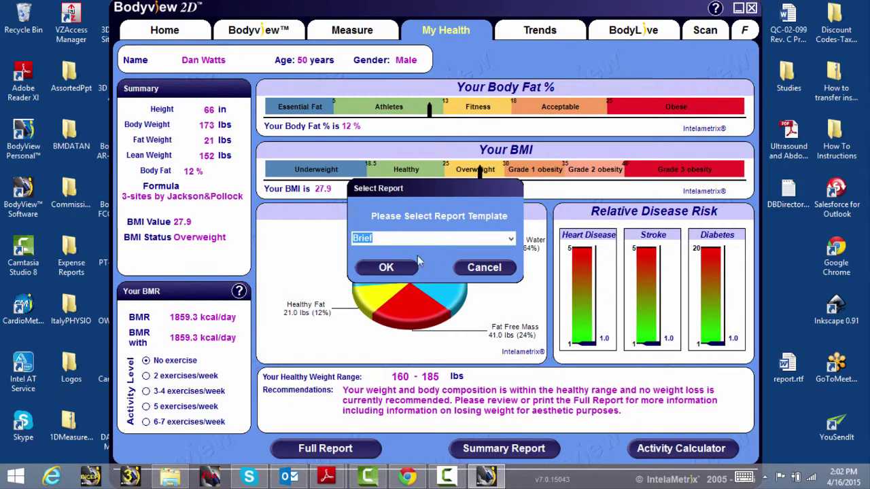
pyautogui.click(386, 268)
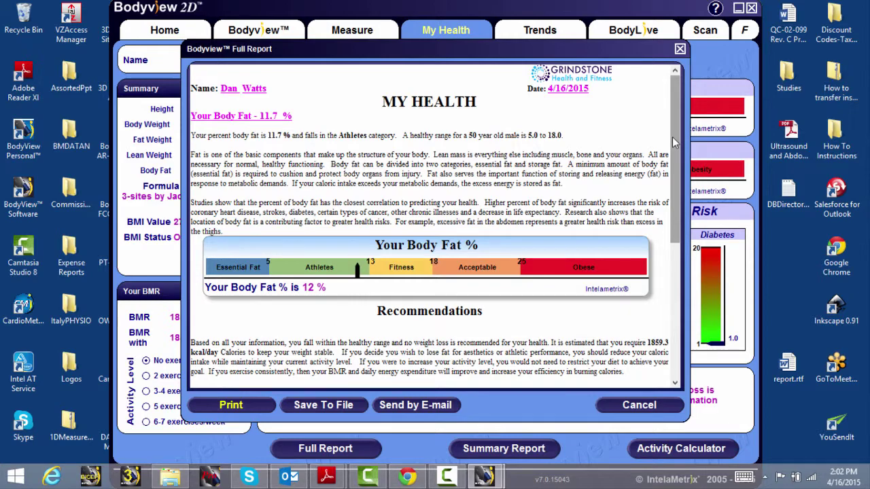
pyautogui.moveTo(675, 141); pyautogui.dragTo(683, 294)
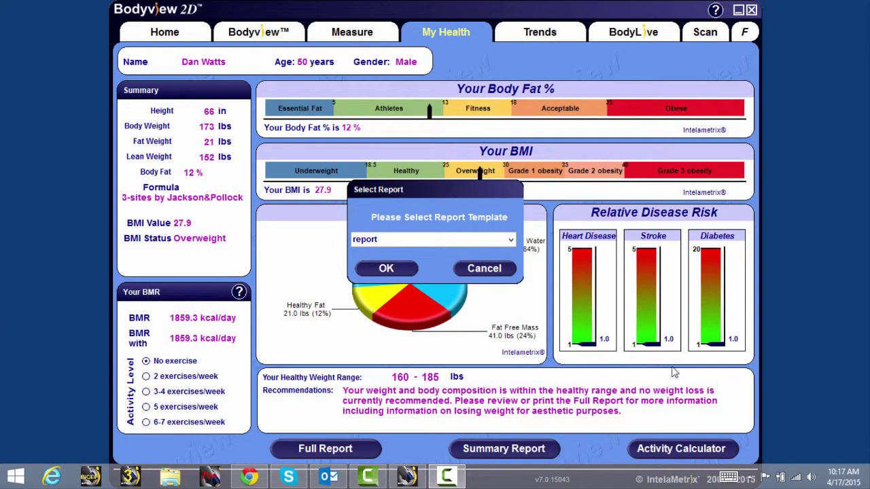
# Open the full report with the report template and replace "significantly" with "greatly" in the body fat studies paragraph
pyautogui.click(390, 267)
pyautogui.click(607, 206)
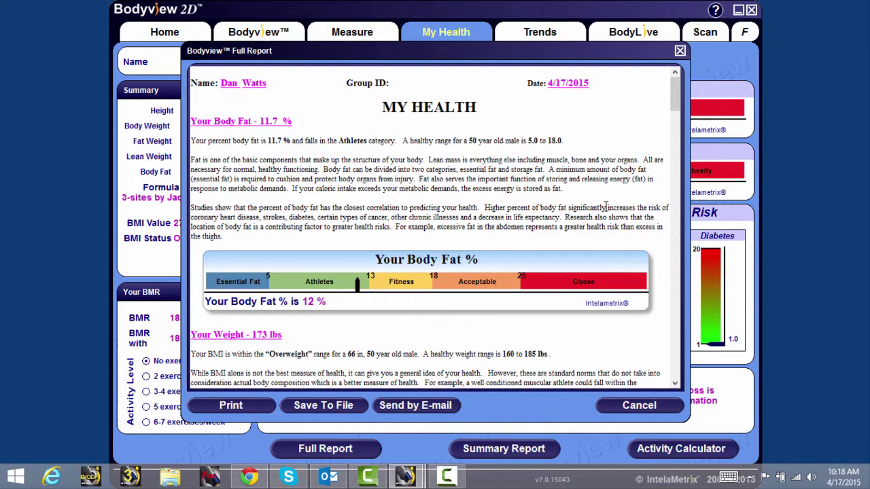
pyautogui.press('BackSpace')
pyautogui.press('BackSpace')
pyautogui.press('BackSpace')
pyautogui.press('BackSpace')
pyautogui.press('BackSpace')
pyautogui.press('BackSpace')
pyautogui.press('BackSpace')
pyautogui.press('BackSpace')
pyautogui.press('BackSpace')
pyautogui.press('BackSpace')
pyautogui.press('BackSpace')
pyautogui.press('BackSpace')
pyautogui.press('BackSpace')
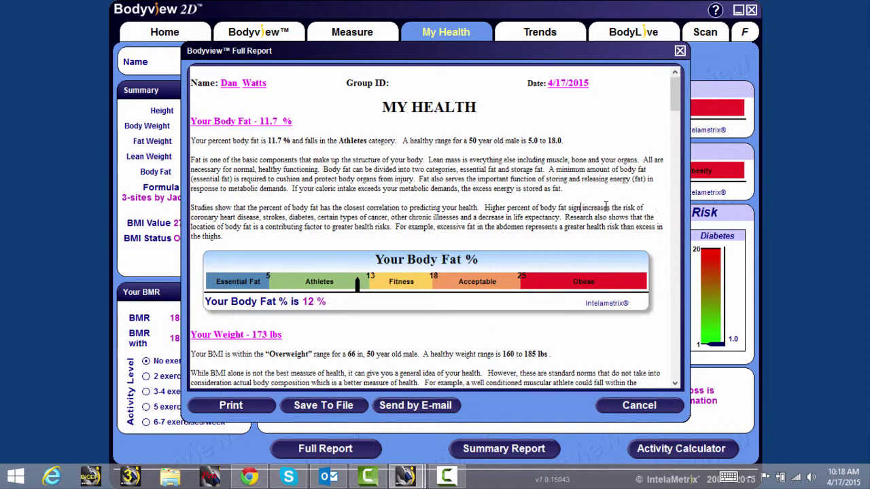
pyautogui.write('greatly')
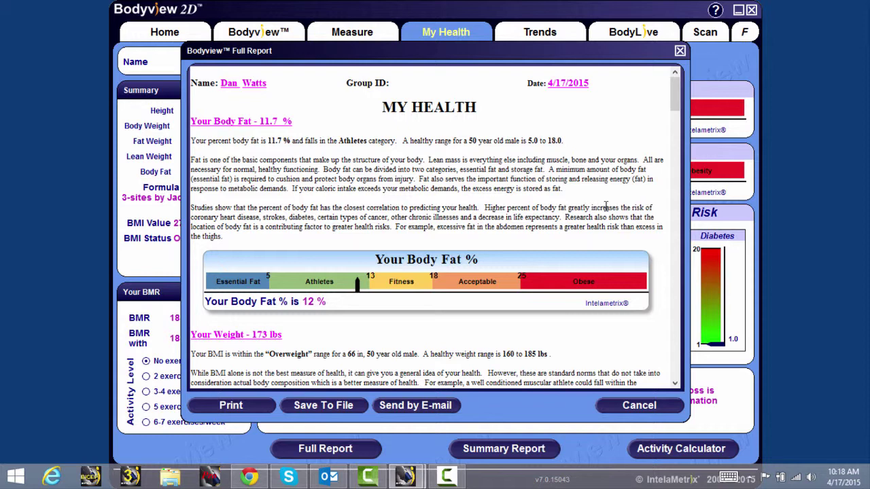
# Add the note "Great Job" at the bullet under the NOTES heading at the end of the report
pyautogui.hotkey('ctrl', 'End')
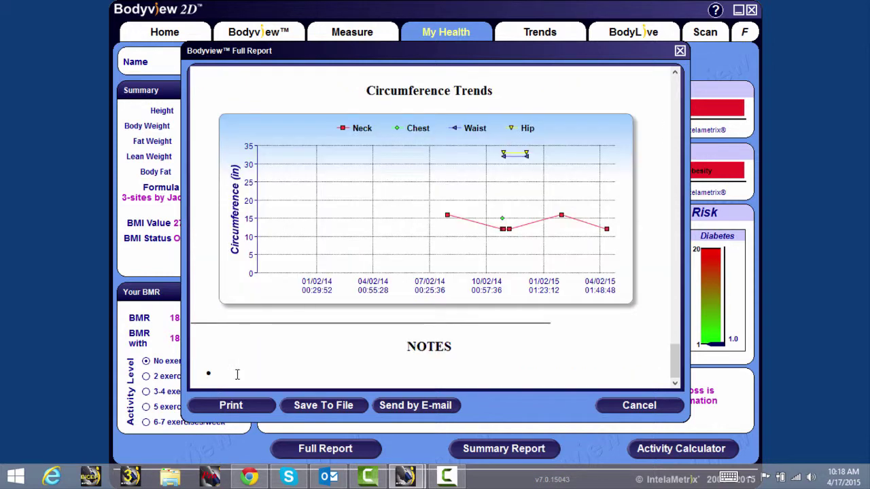
pyautogui.write('Great Job')
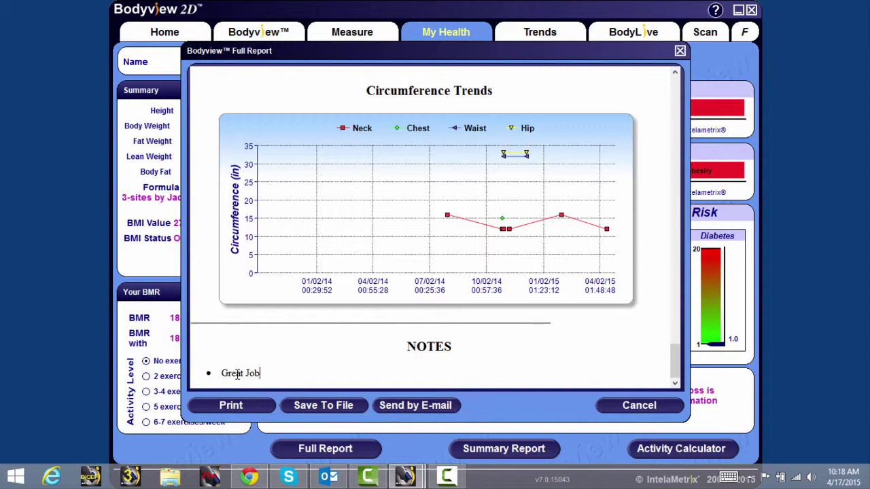